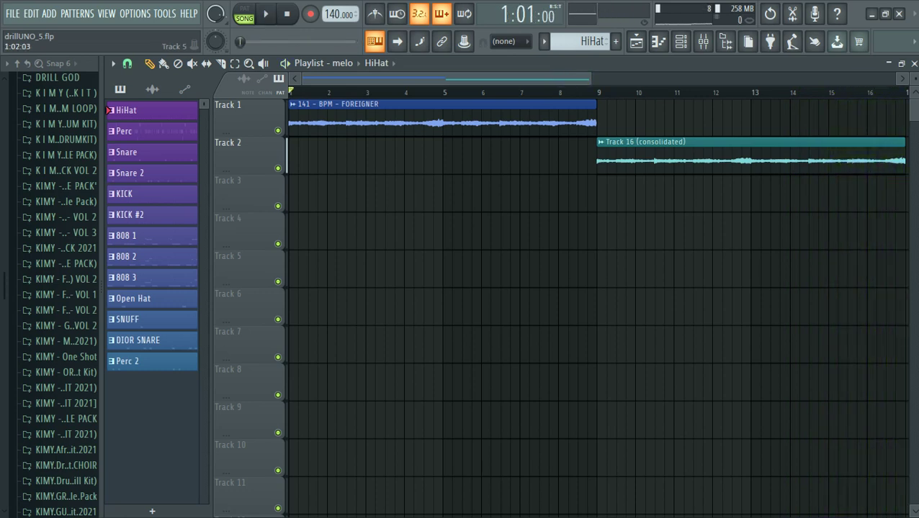
Switch the playlist to the drums arrangement and play back the HiHat pattern in its piano roll.
{"action": "left_click", "coordinate": [343, 63]}
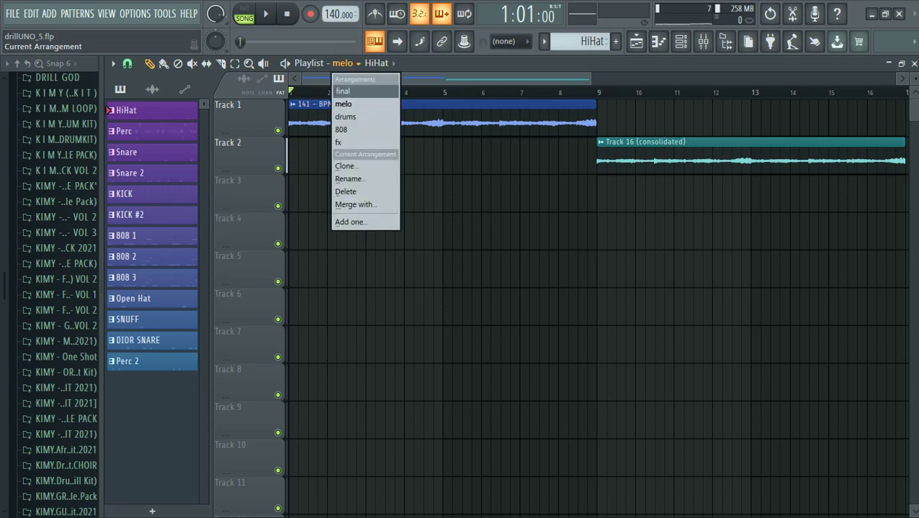
{"action": "left_click", "coordinate": [346, 116]}
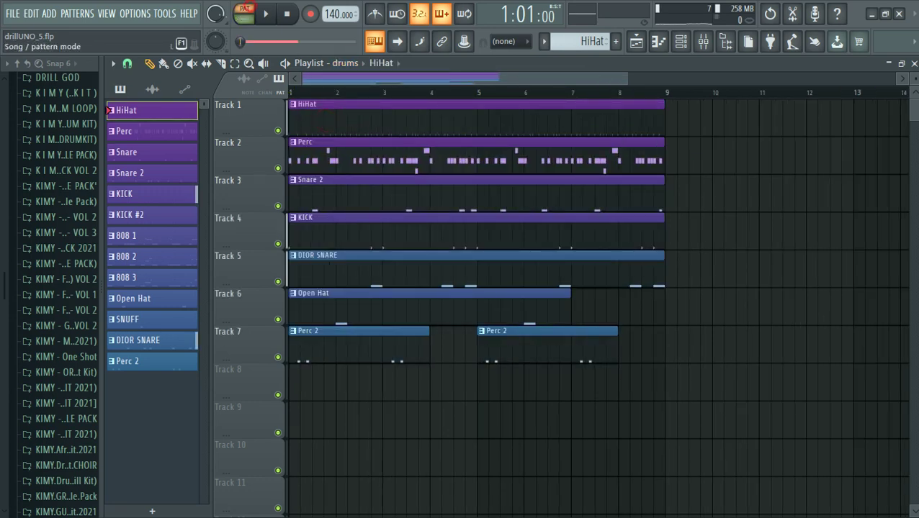
{"action": "double_click", "coordinate": [348, 108]}
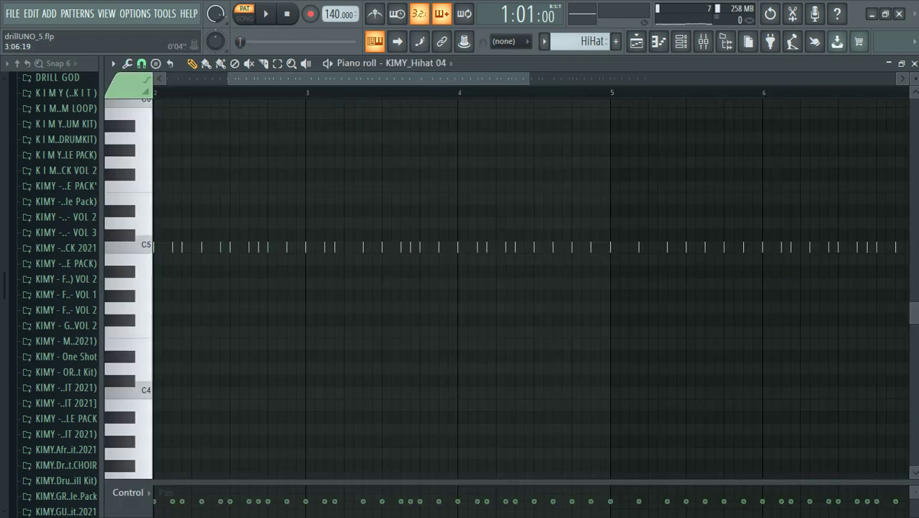
{"action": "key", "text": "space"}
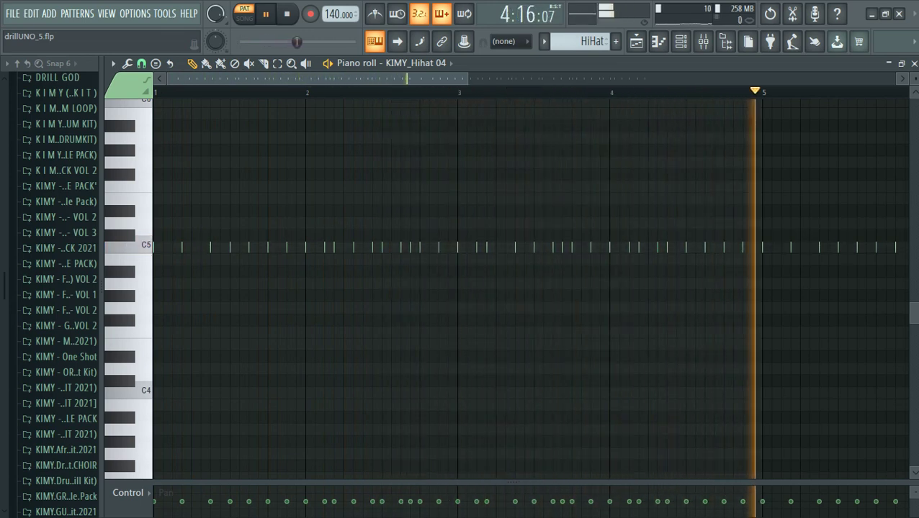
{"action": "left_click", "coordinate": [636, 41]}
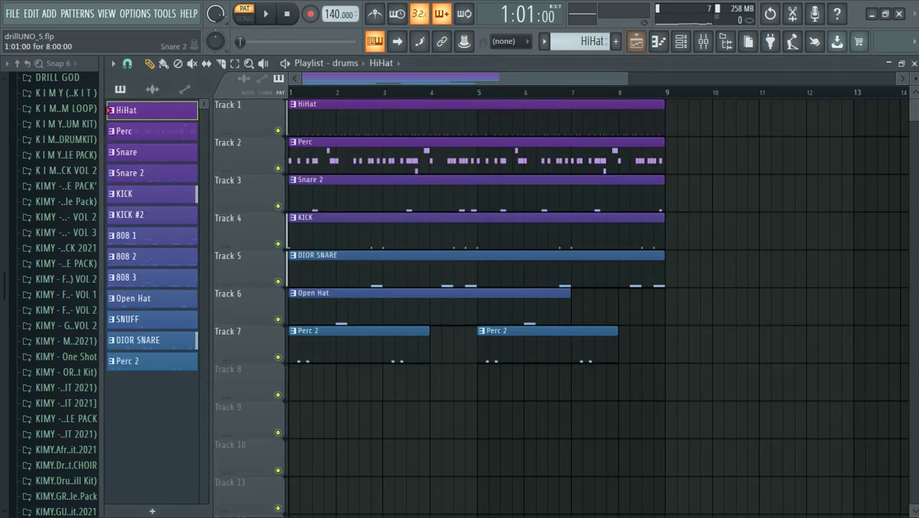
Open the Perc pattern in the piano roll and play it back with auto-scrolling turned on.
{"action": "double_click", "coordinate": [332, 167]}
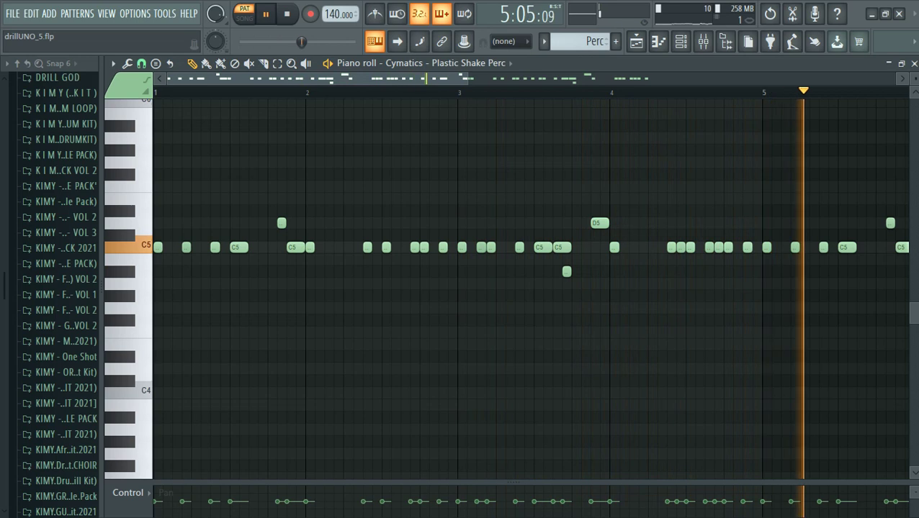
{"action": "left_click", "coordinate": [397, 41]}
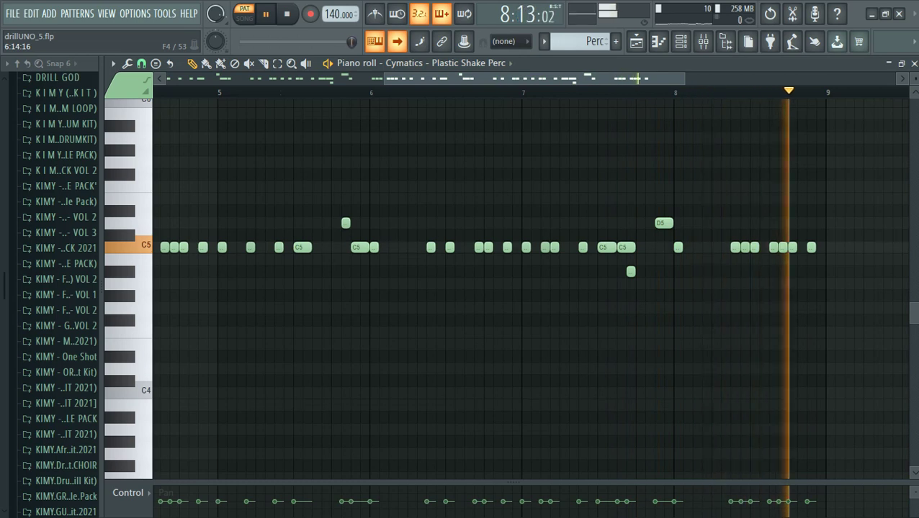
{"action": "key", "text": "space"}
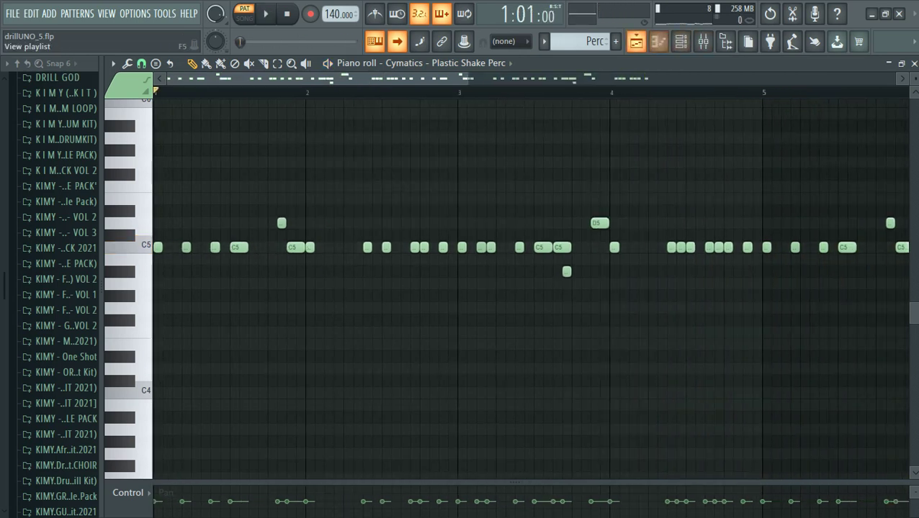
{"action": "key", "text": "F5"}
Play back the Snare 2 pattern in its piano roll and return to the playlist.
{"action": "double_click", "coordinate": [361, 200]}
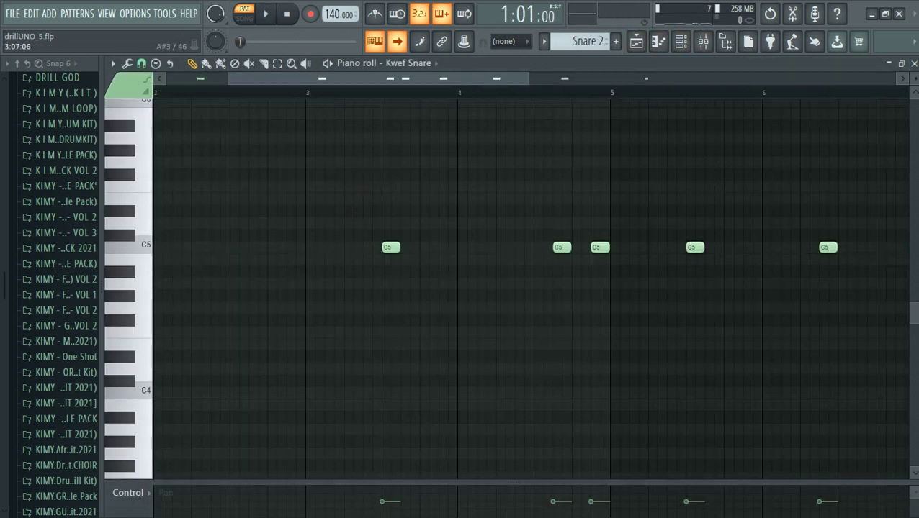
{"action": "key", "text": "space"}
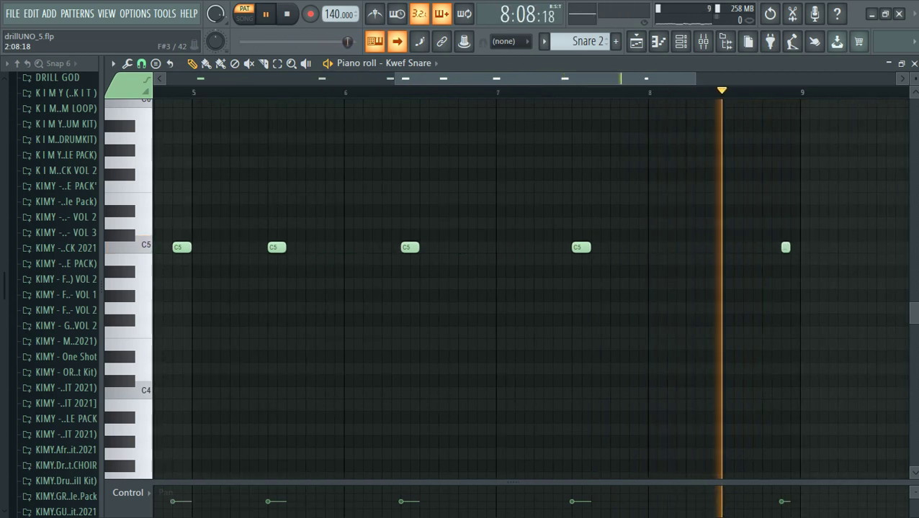
{"action": "key", "text": "space"}
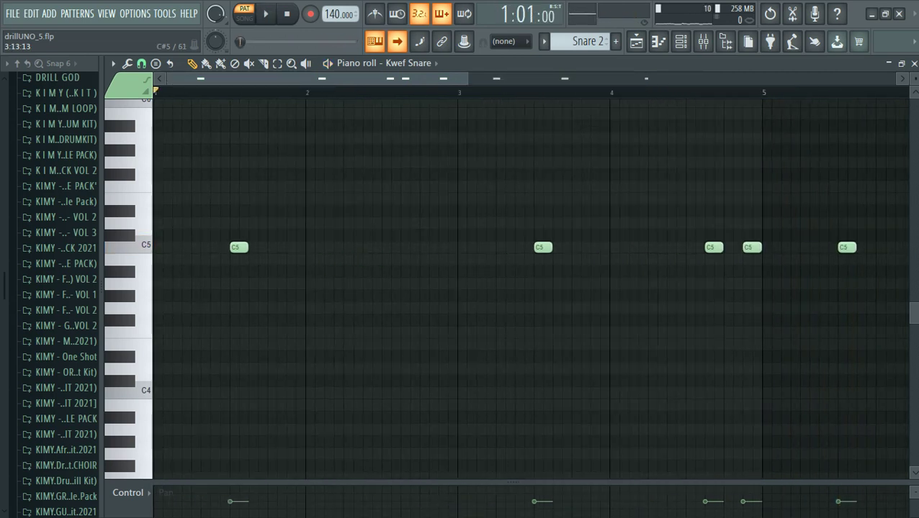
{"action": "left_click", "coordinate": [636, 41]}
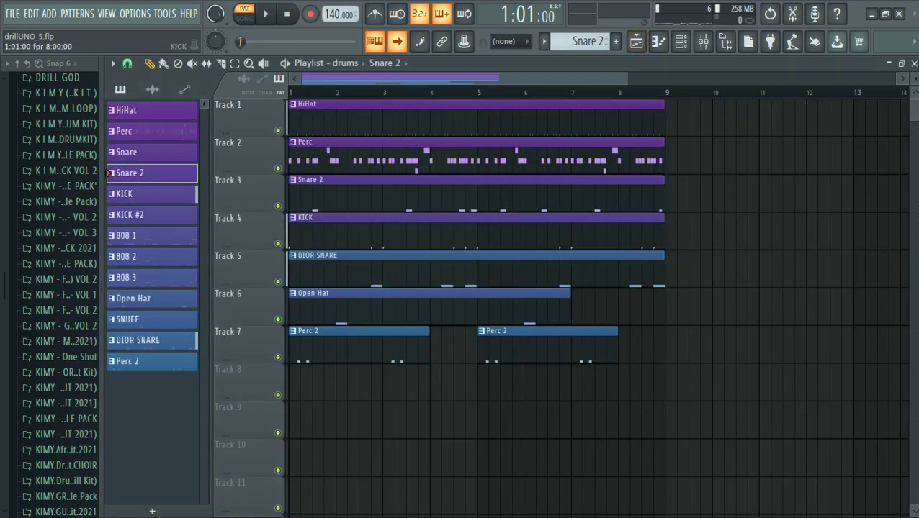
Play back the DIOR SNARE pattern in its piano roll and return to the playlist.
{"action": "key", "text": "F7"}
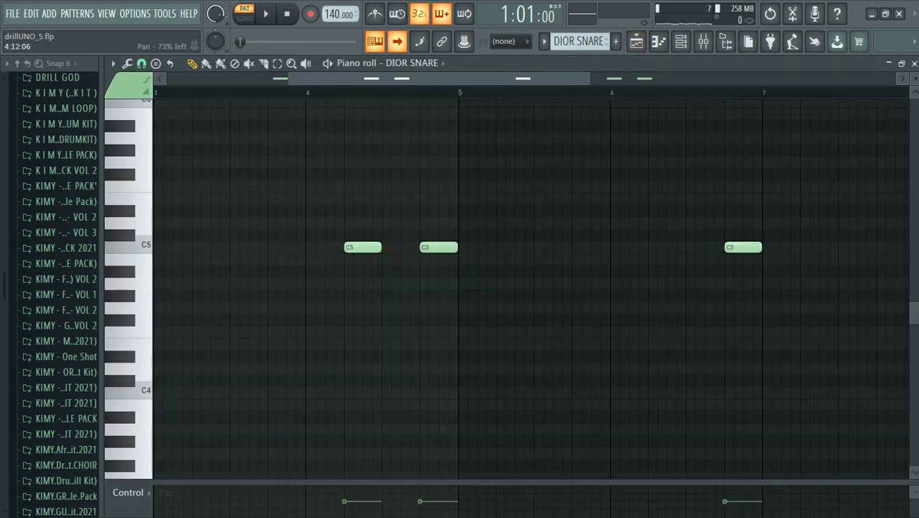
{"action": "key", "text": "space"}
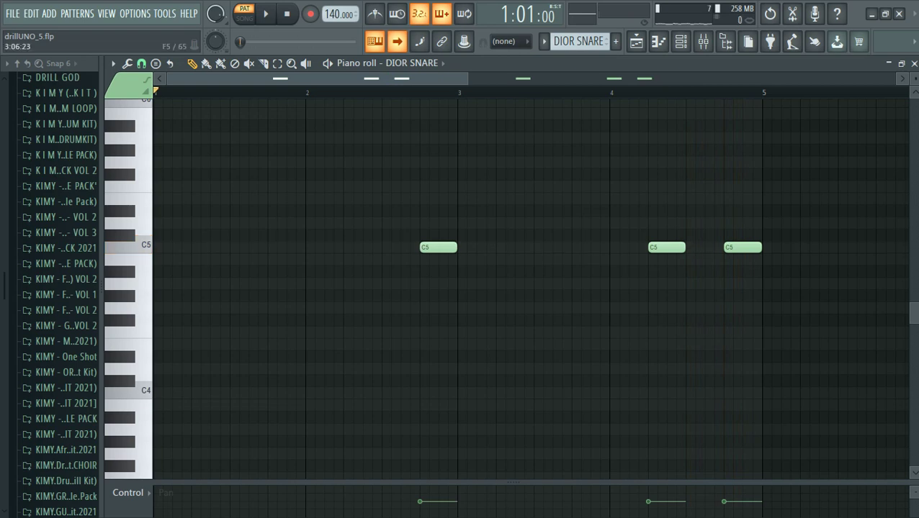
{"action": "left_click", "coordinate": [636, 41]}
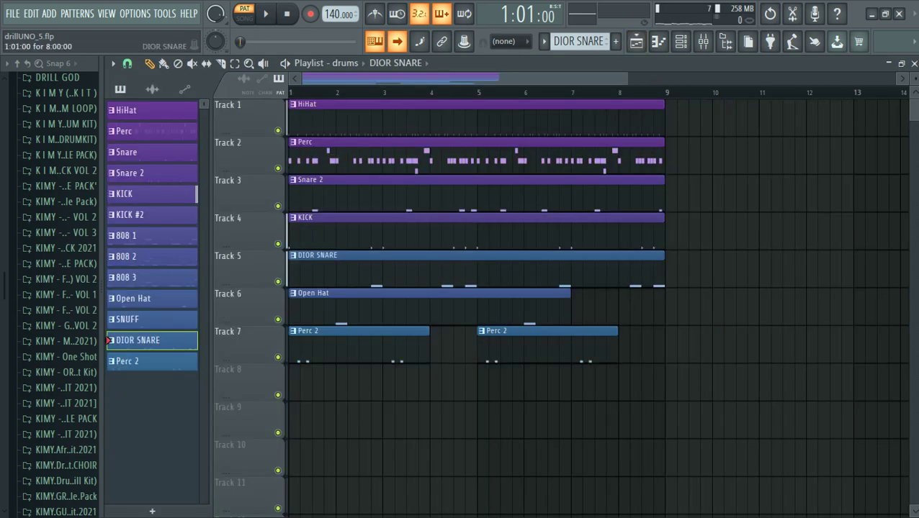
Play back the Open Hat pattern in its piano roll and return to the playlist.
{"action": "double_click", "coordinate": [340, 316]}
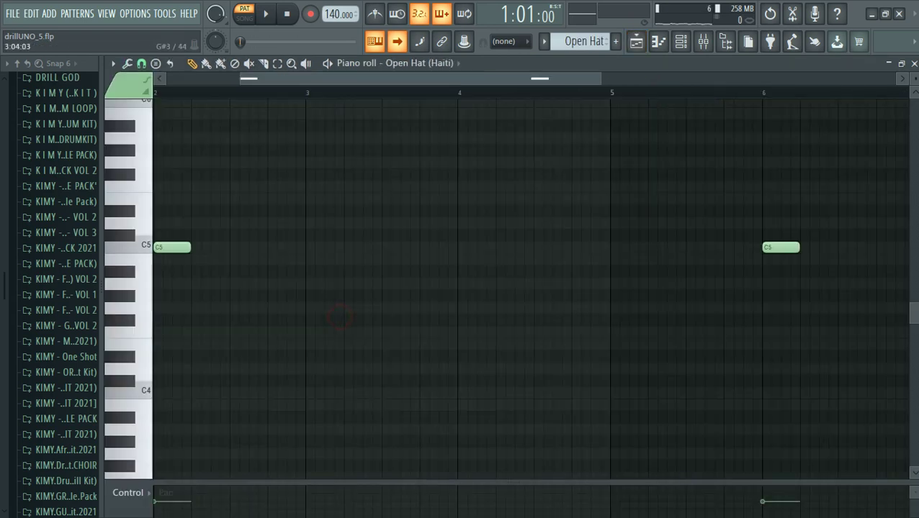
{"action": "key", "text": "space"}
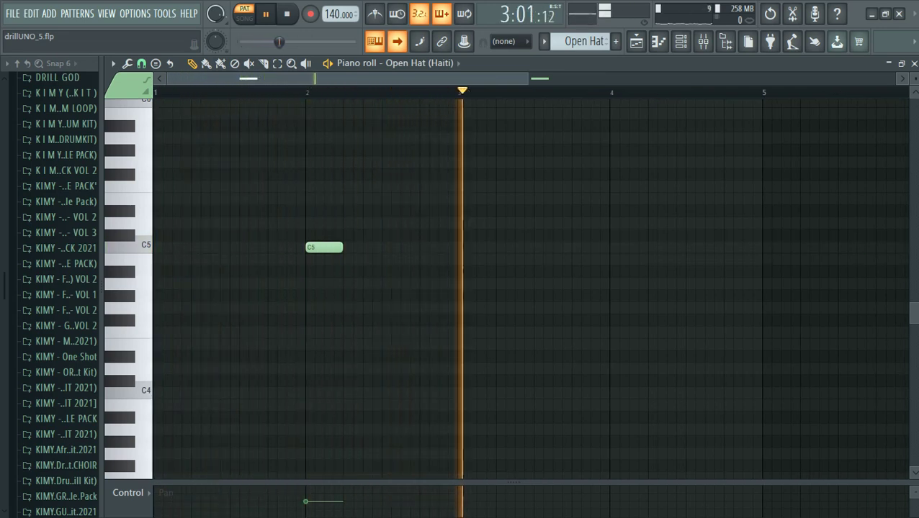
{"action": "key", "text": "space"}
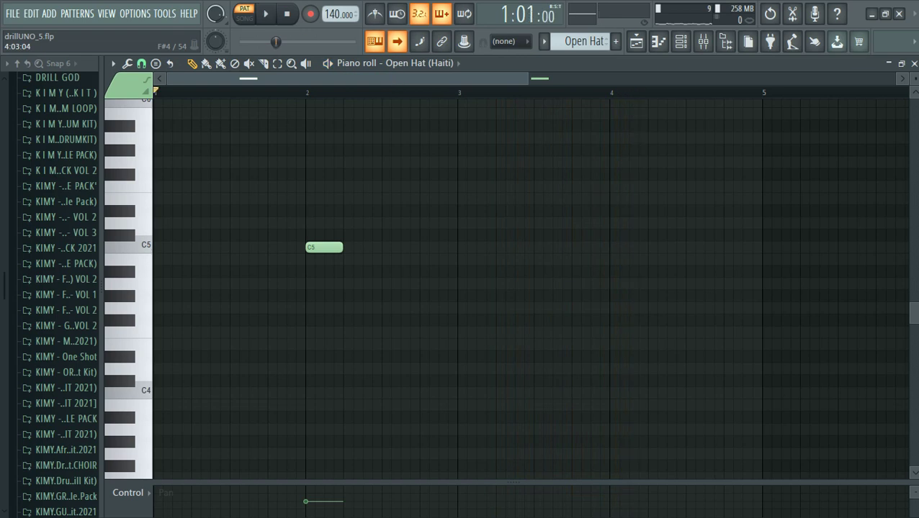
{"action": "left_click", "coordinate": [635, 41]}
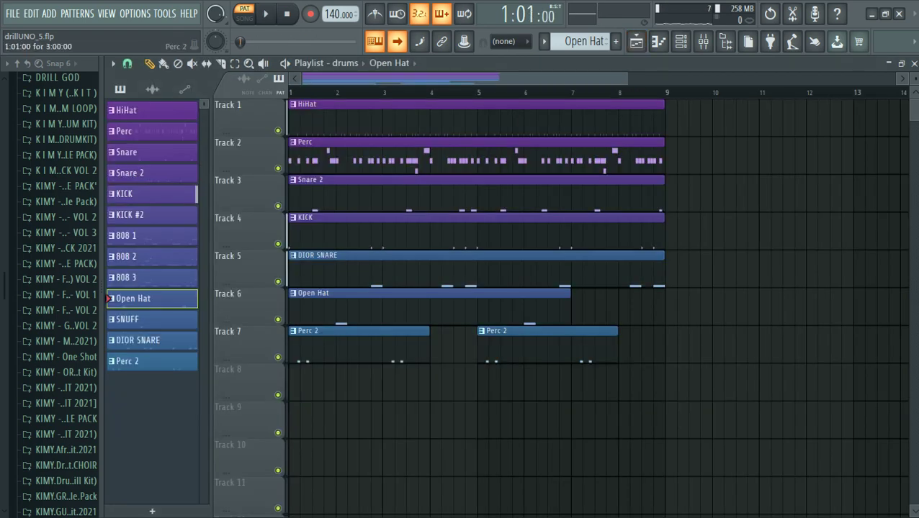
Play back the Perc 2 and KICK patterns in their piano rolls and return to the playlist.
{"action": "double_click", "coordinate": [334, 341]}
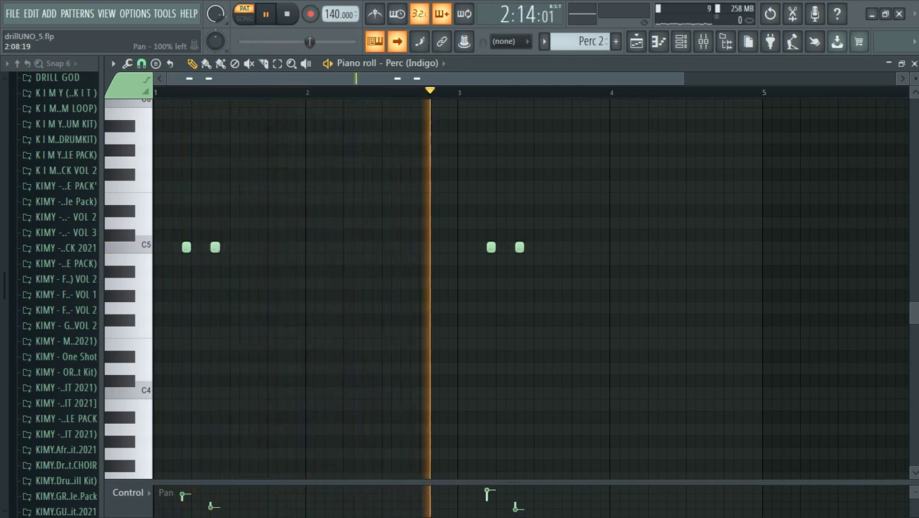
{"action": "key", "text": "space"}
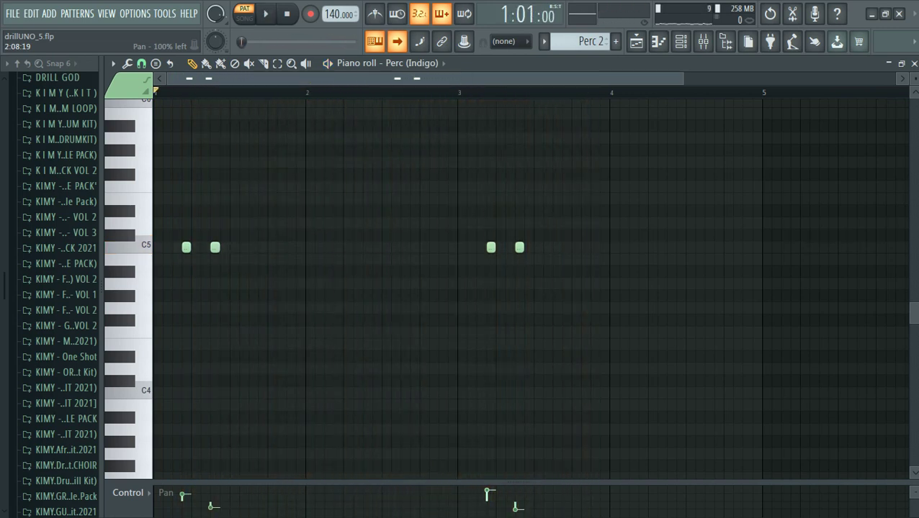
{"action": "key", "text": "F5"}
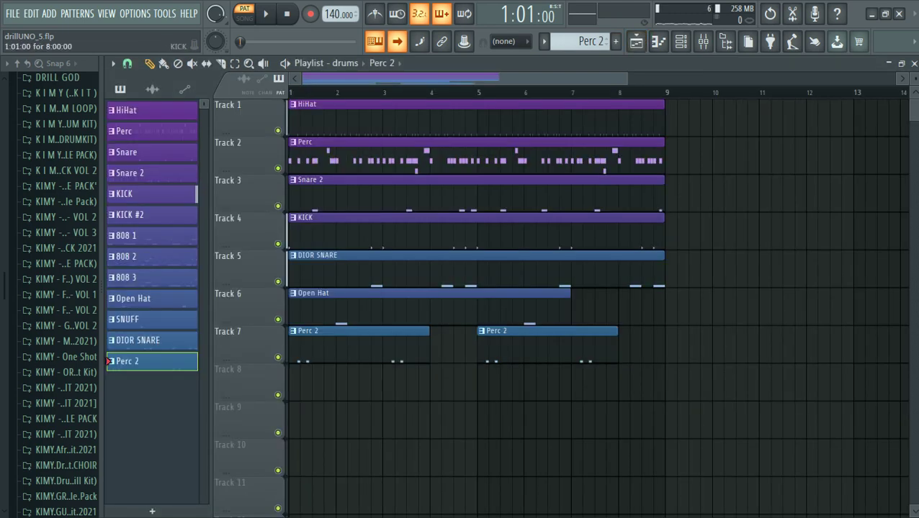
{"action": "double_click", "coordinate": [314, 231]}
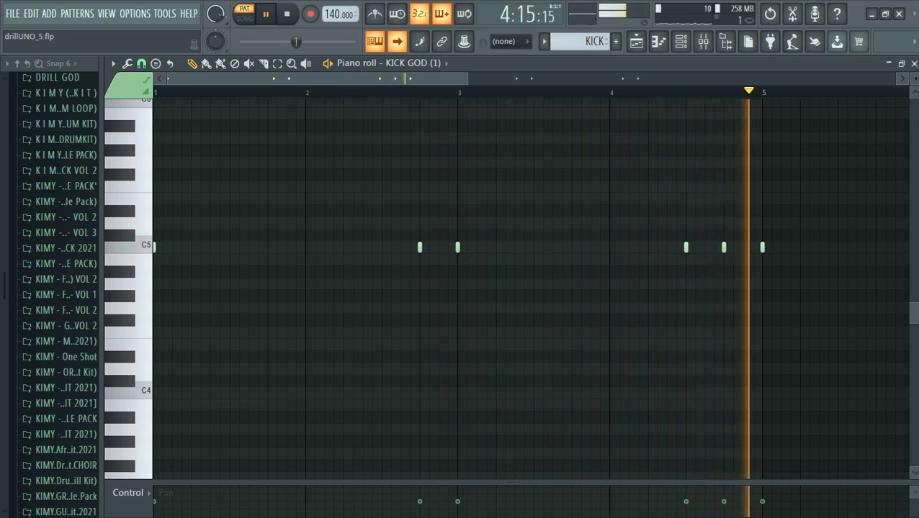
{"action": "left_click", "coordinate": [636, 41]}
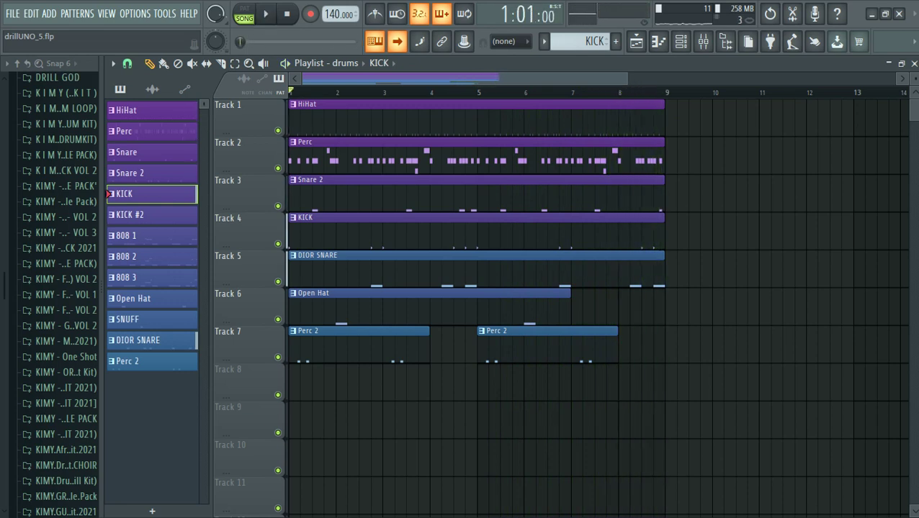
Switch the playlist to the 808 arrangement and play back the 808 1 pattern in its piano roll.
{"action": "left_click", "coordinate": [346, 63]}
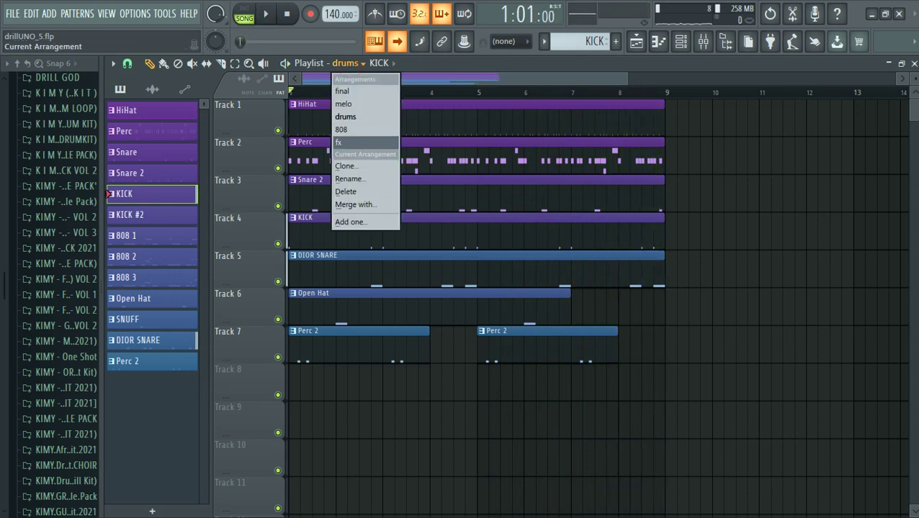
{"action": "left_click", "coordinate": [353, 130]}
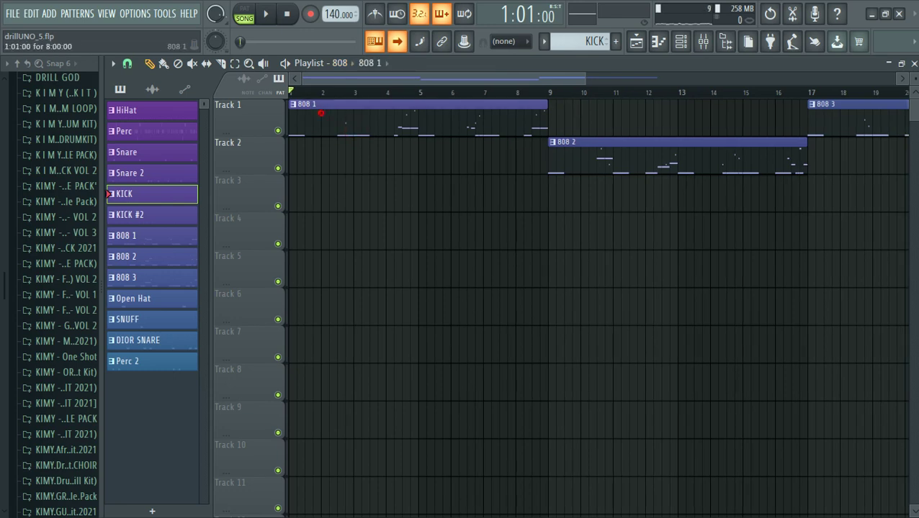
{"action": "double_click", "coordinate": [321, 113]}
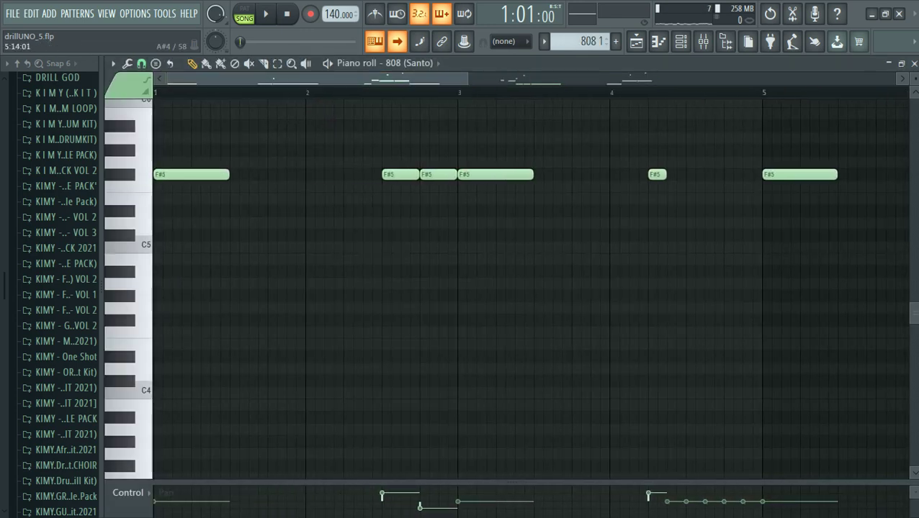
{"action": "scroll", "coordinate": [509, 288], "scroll_direction": "up", "scroll_amount": 5}
{"action": "key", "text": "space"}
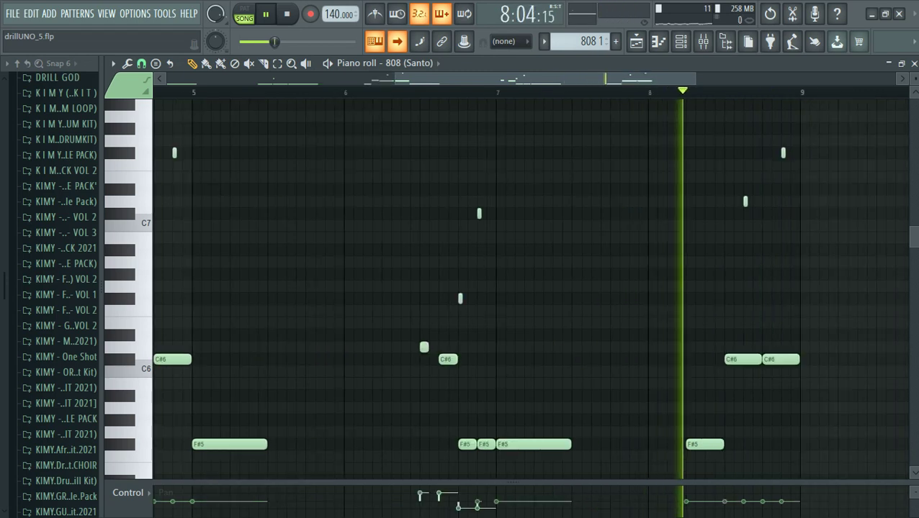
{"action": "key", "text": "space"}
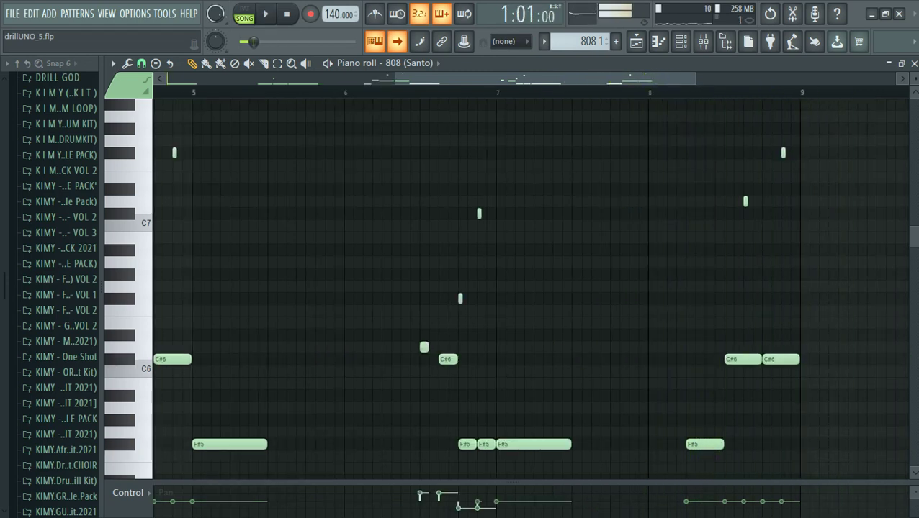
Play back the 808 2 pattern in the piano roll and switch to the 808 3 pattern.
{"action": "left_click", "coordinate": [544, 41]}
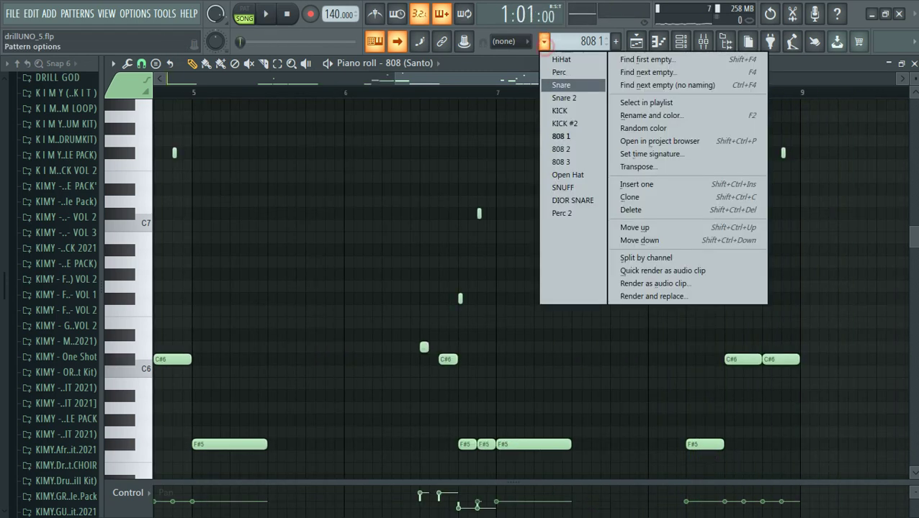
{"action": "left_click", "coordinate": [581, 146]}
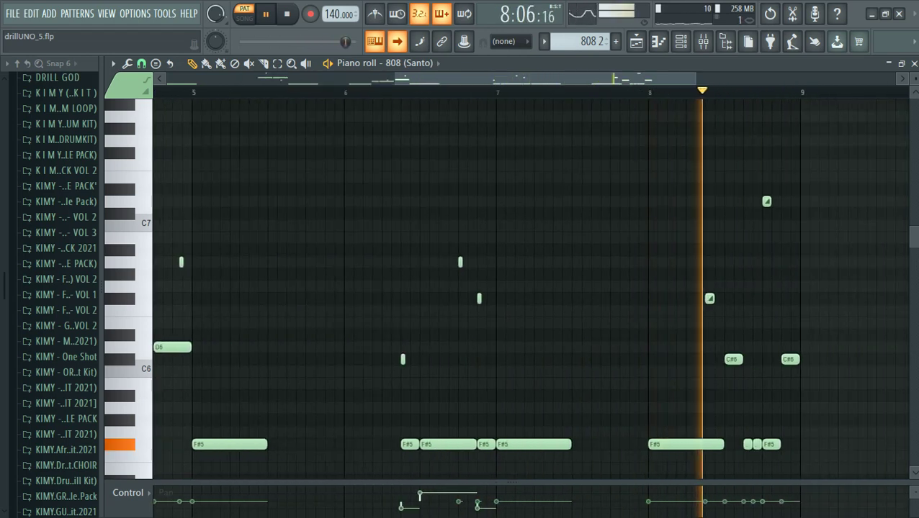
{"action": "key", "text": "space"}
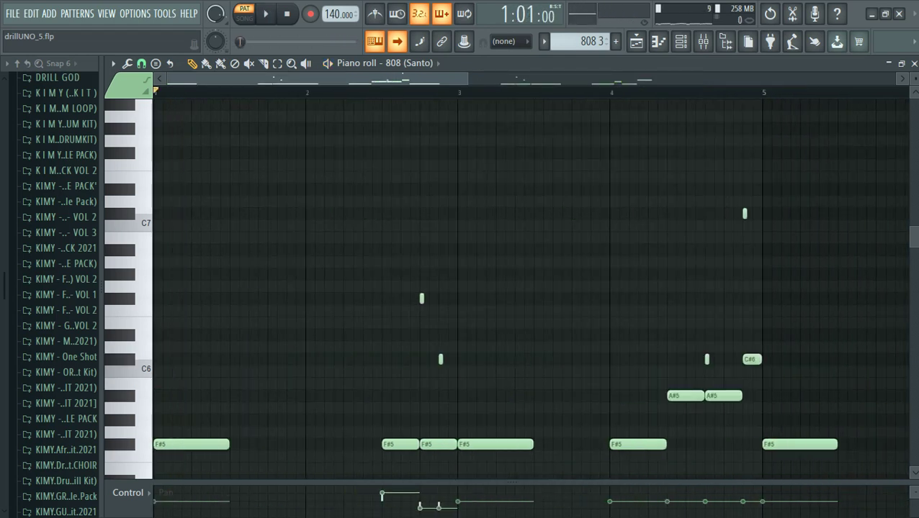
Return to the playlist and switch it to the fx arrangement.
{"action": "left_click", "coordinate": [635, 41]}
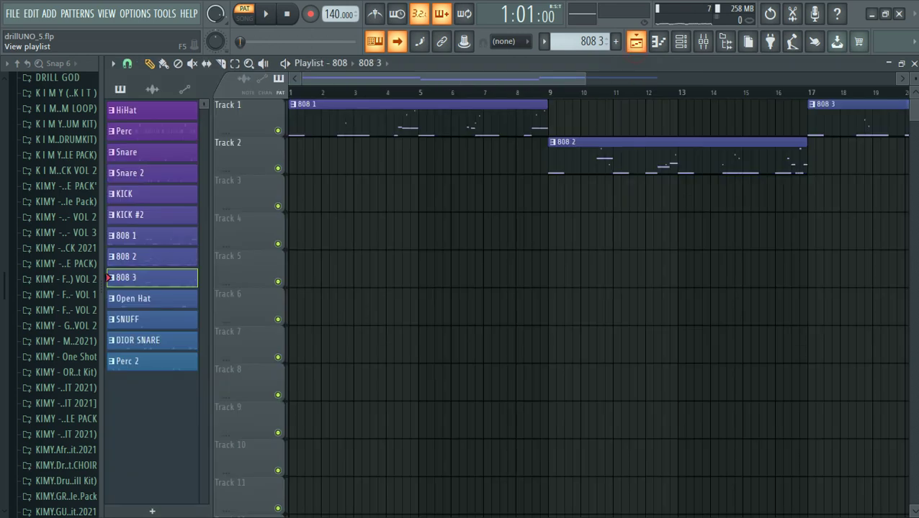
{"action": "left_click", "coordinate": [339, 63]}
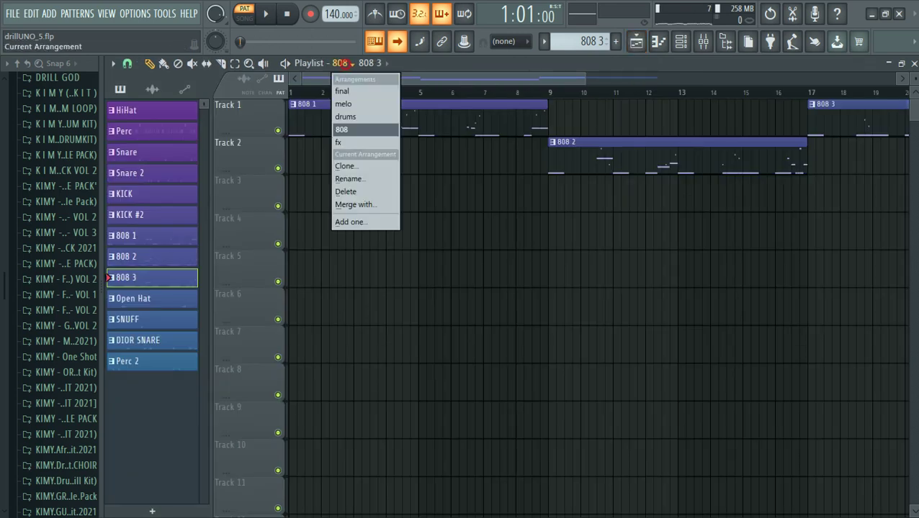
{"action": "left_click", "coordinate": [344, 141]}
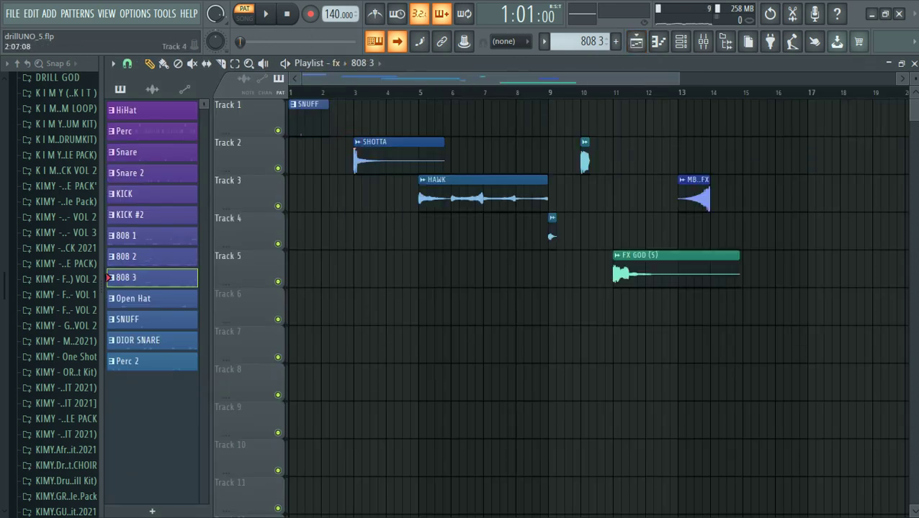
Play back the fx arrangement in song mode from the start to about bar 14, and stop playback.
{"action": "key", "text": "space"}
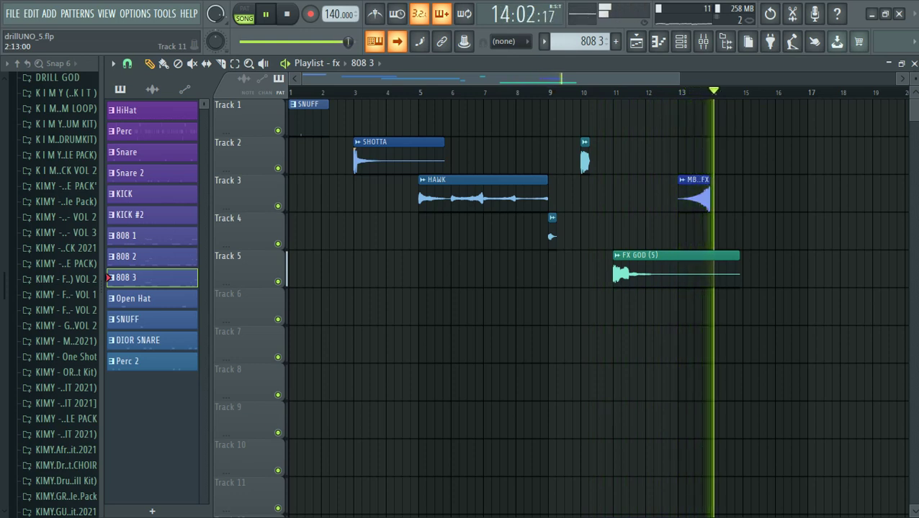
{"action": "key", "text": "space"}
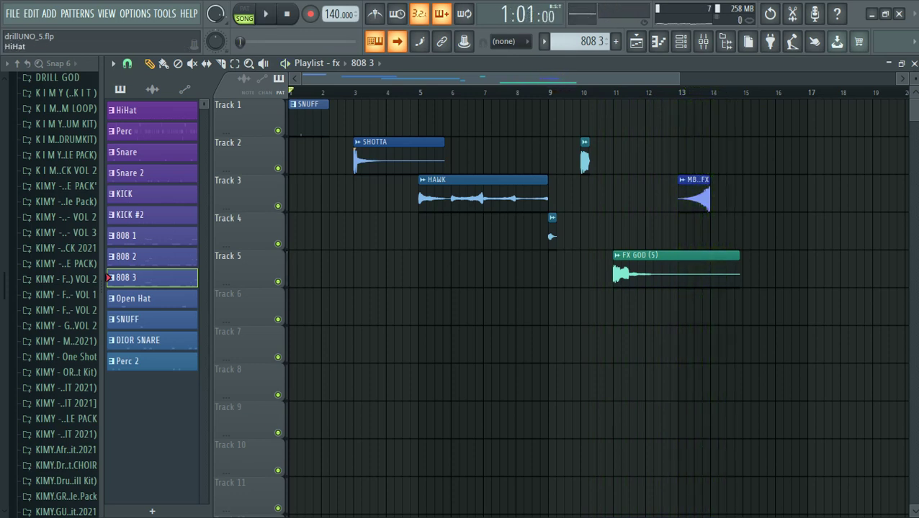
Switch the playlist to the final arrangement and play it from the start to about bar 35 before stopping playback.
{"action": "left_click", "coordinate": [336, 63]}
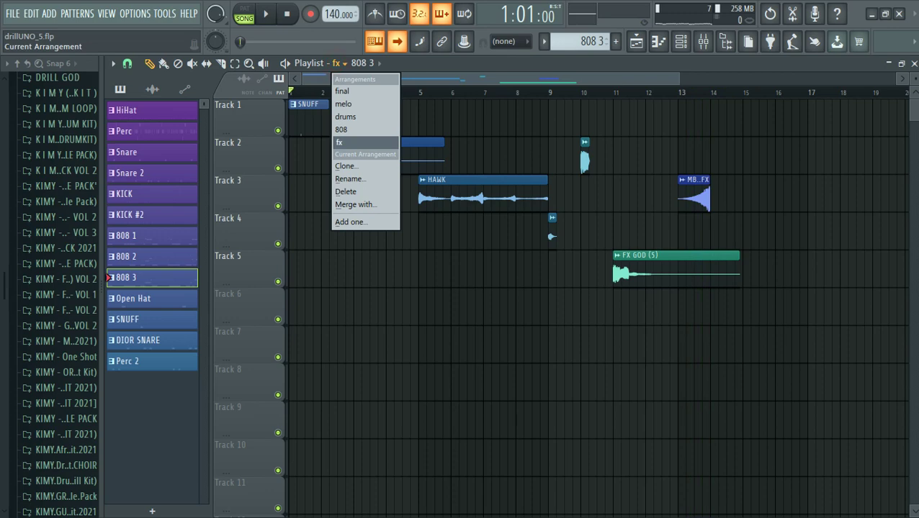
{"action": "left_click", "coordinate": [342, 91]}
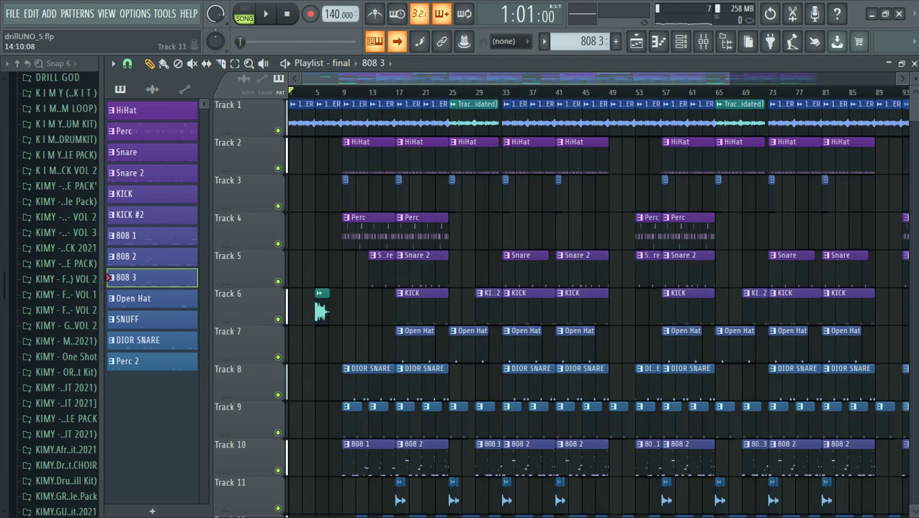
{"action": "key", "text": "space"}
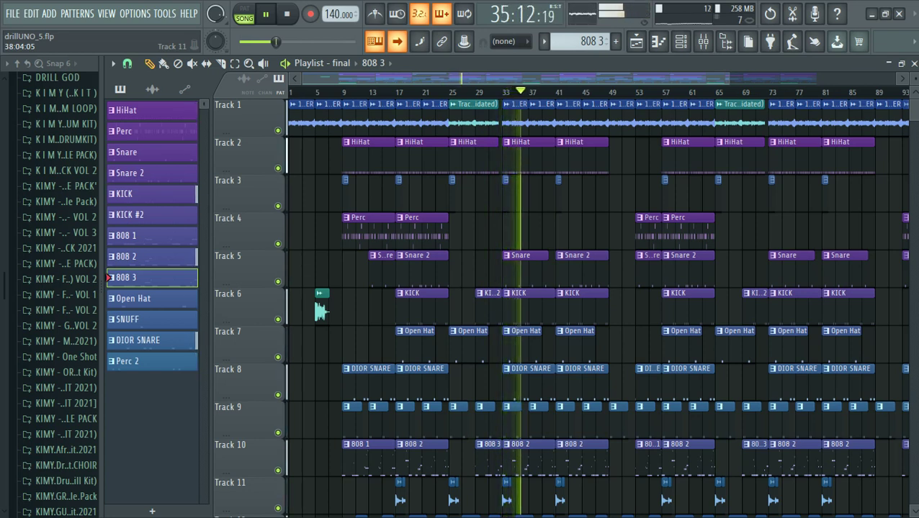
{"action": "key", "text": "space"}
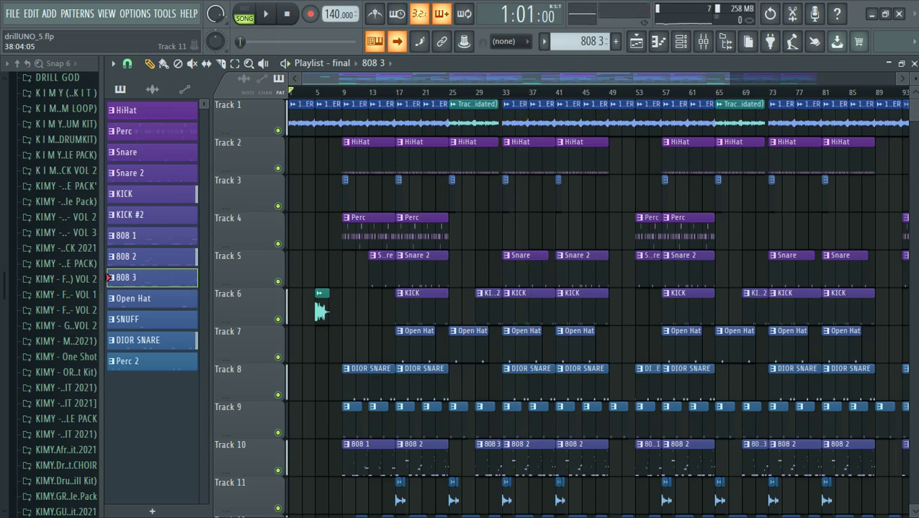